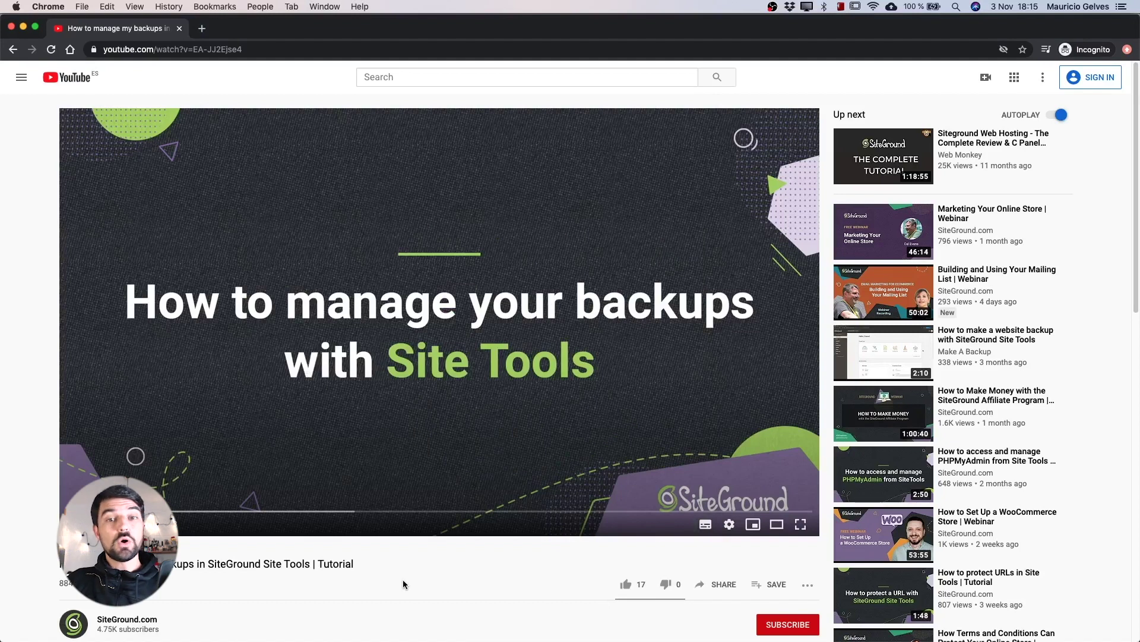
# Scroll down the YouTube backups tutorial page before going back to the Site Tools dashboard.
pyautogui.scroll(-3, 403, 584)
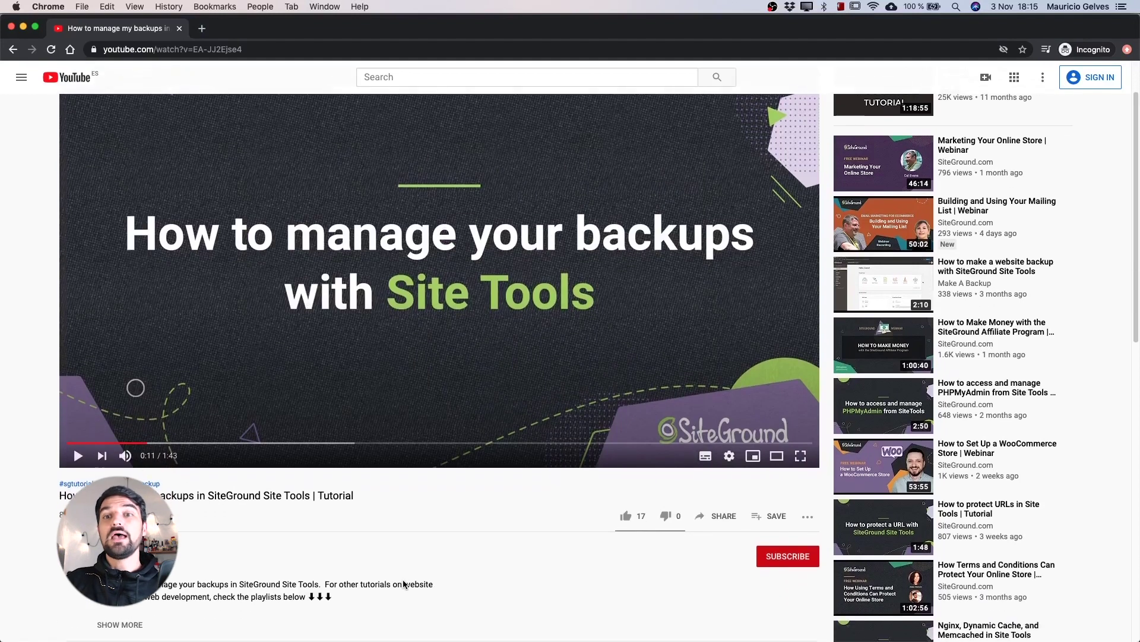
pyautogui.scroll(-1, 402, 584)
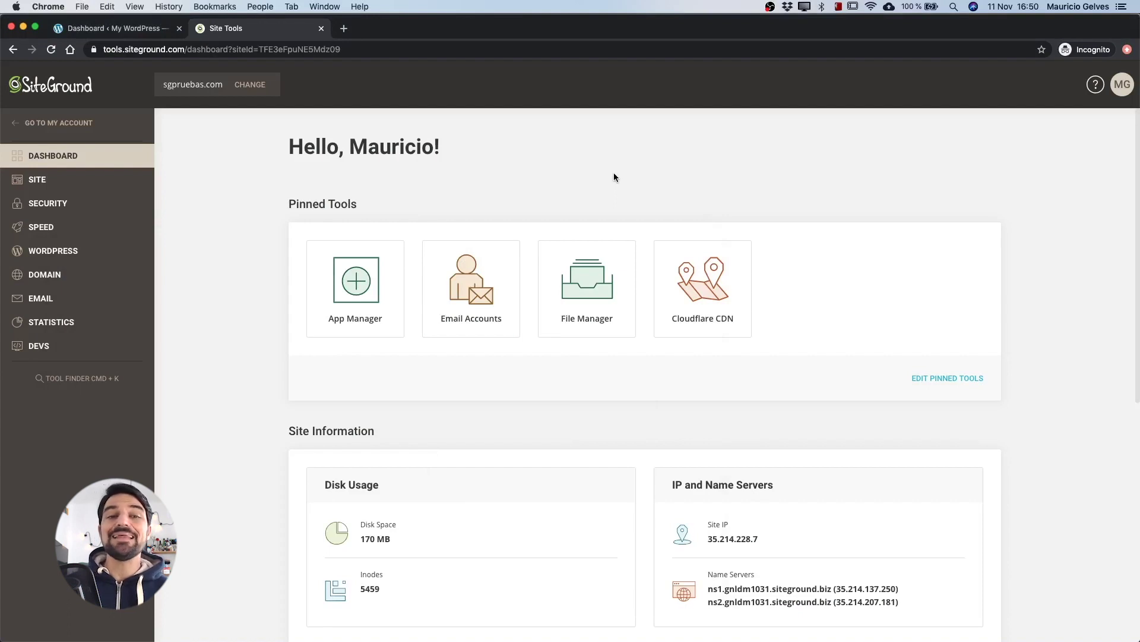
# In WordPress > Install & Manage, choose Reset Permissions for the sgpruebas.com/ installation.
pyautogui.click(66, 252)
pyautogui.click(69, 275)
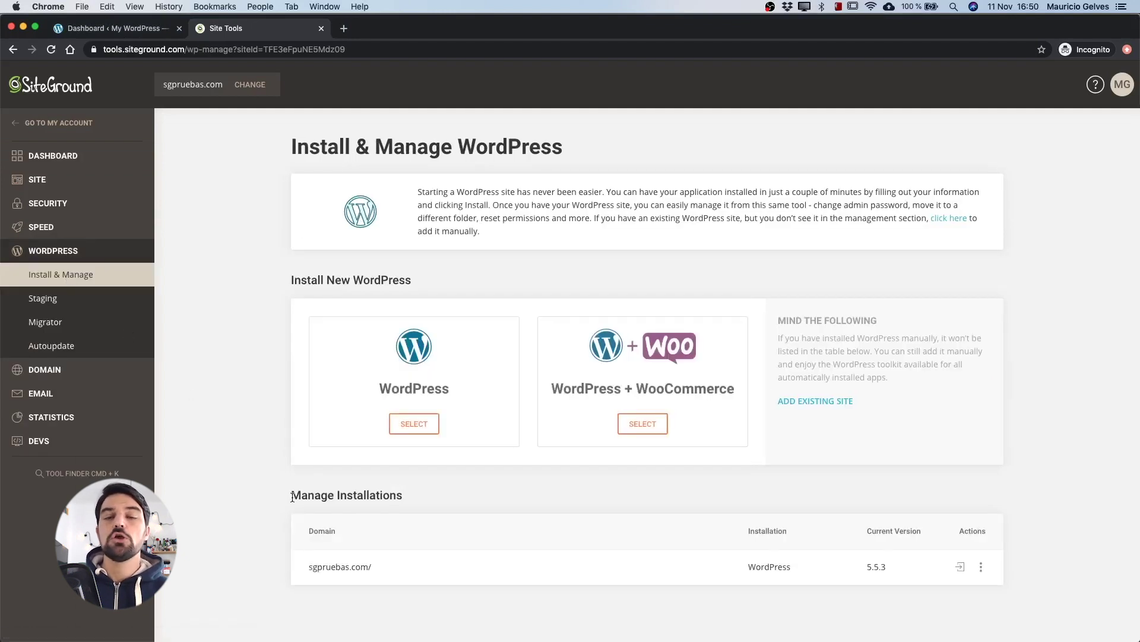
pyautogui.moveTo(291, 496); pyautogui.dragTo(411, 506)
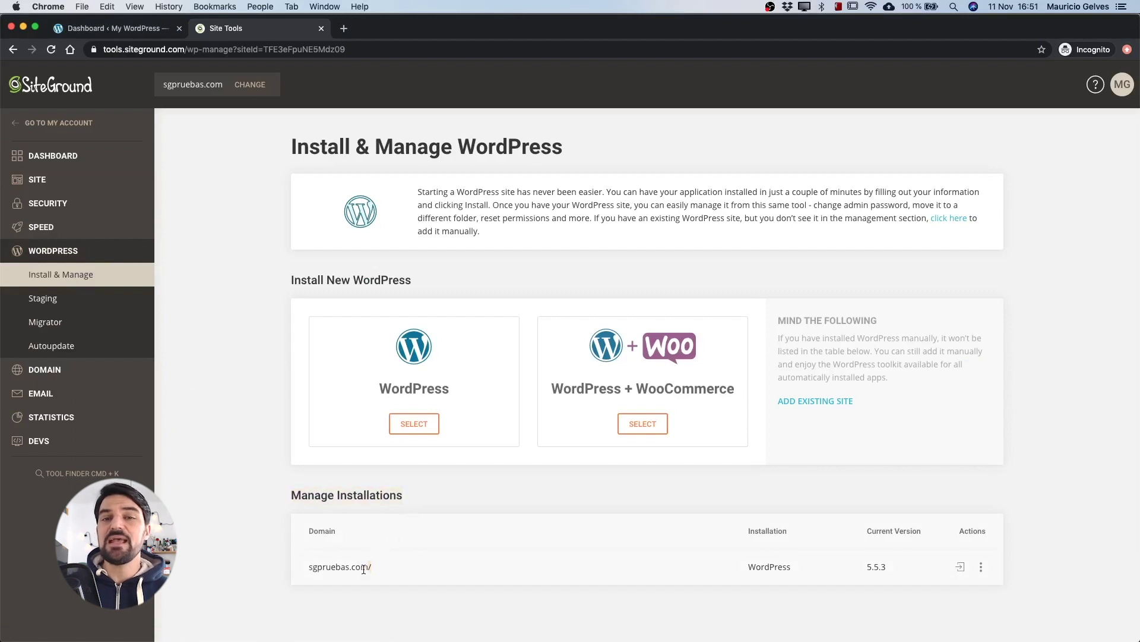
pyautogui.moveTo(372, 569); pyautogui.dragTo(309, 570)
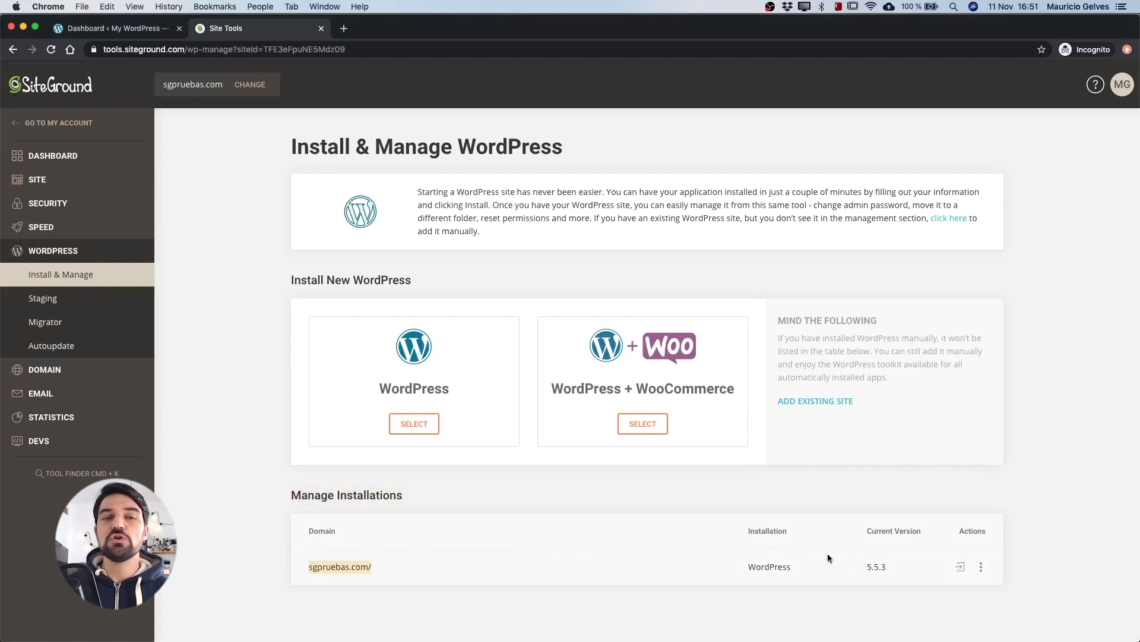
pyautogui.click(981, 567)
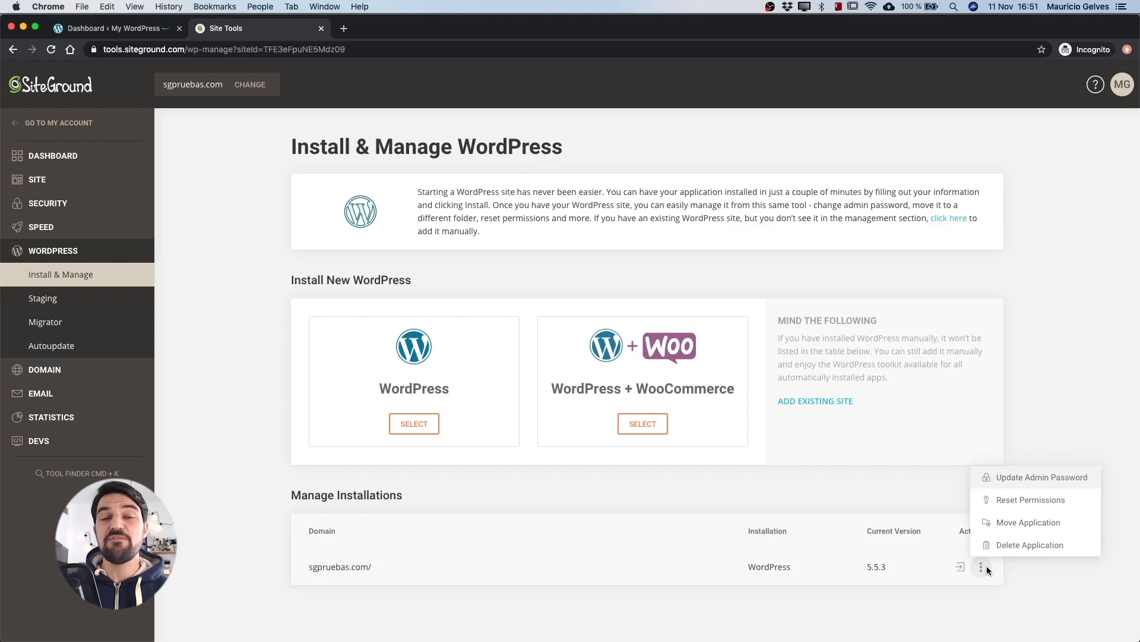
pyautogui.click(1027, 504)
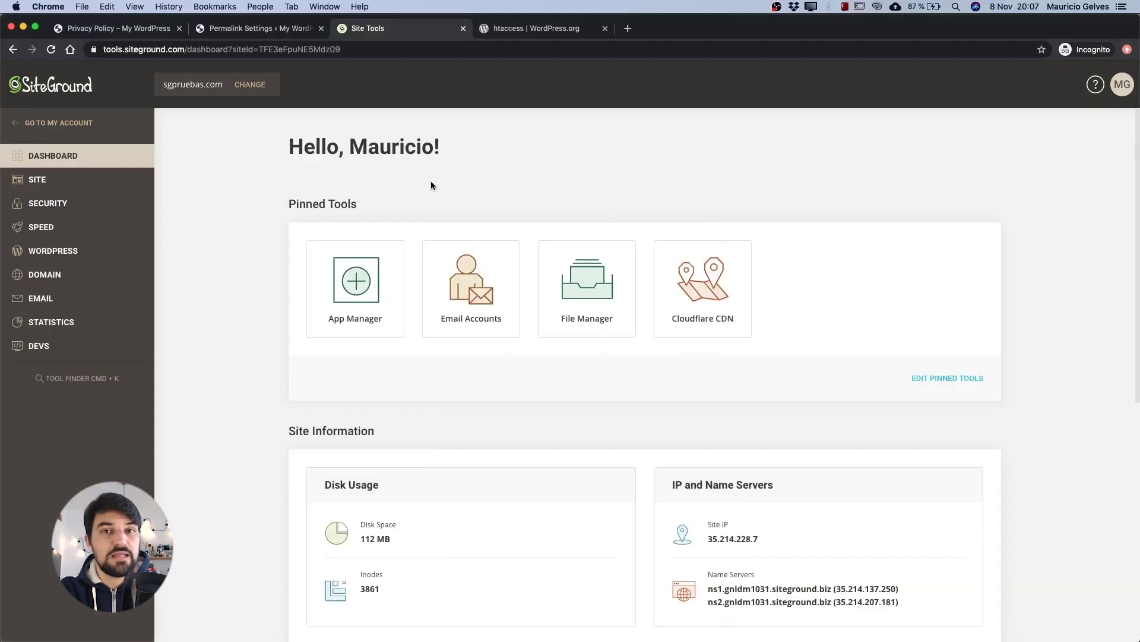
# In File Manager, open public_html's .htaccess file in the editor.
pyautogui.click(34, 179)
pyautogui.click(42, 209)
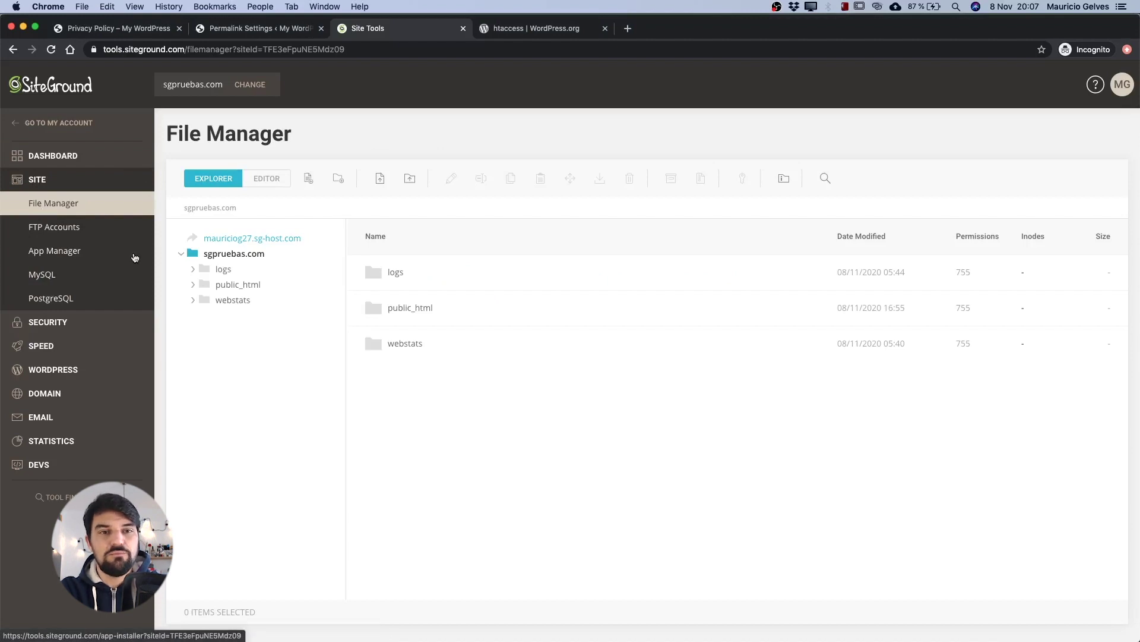
pyautogui.click(233, 285)
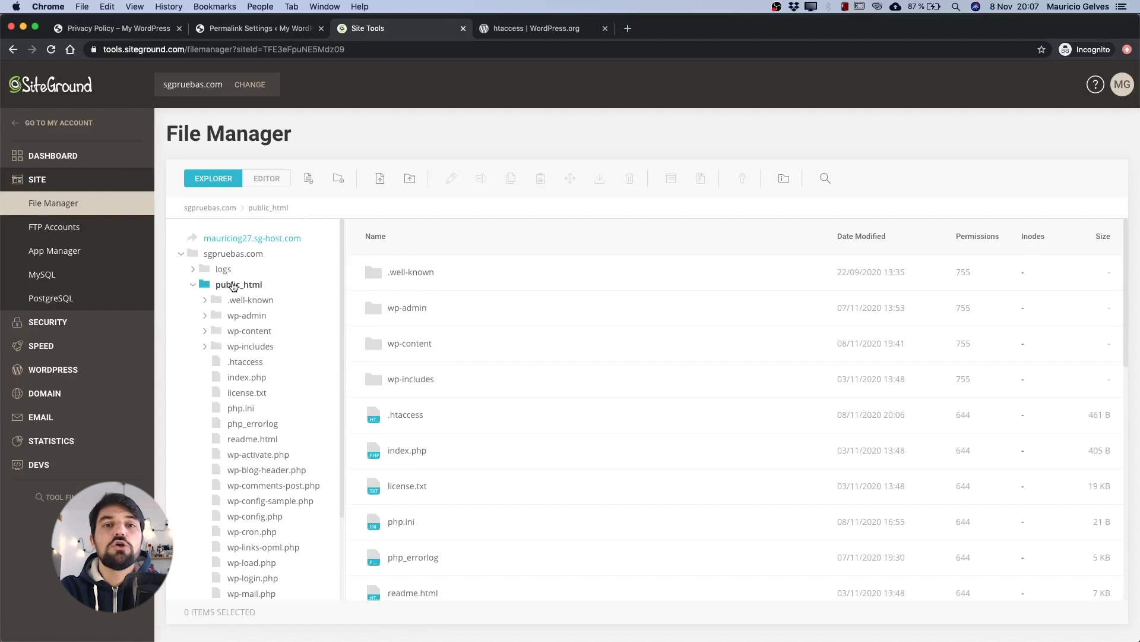
pyautogui.rightClick(401, 415)
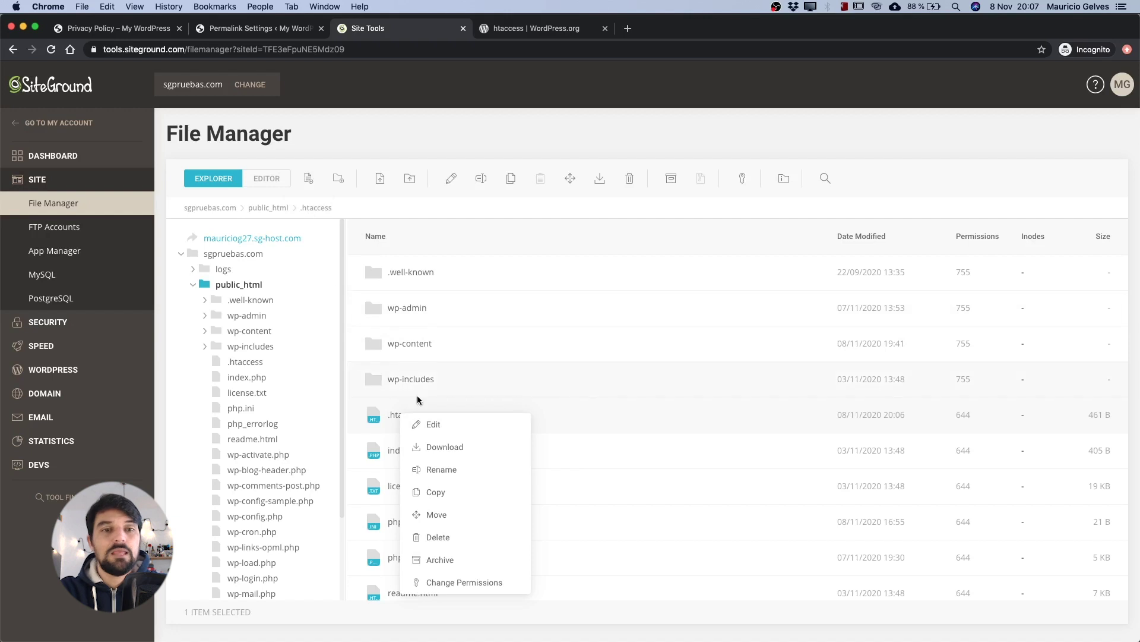
pyautogui.click(440, 425)
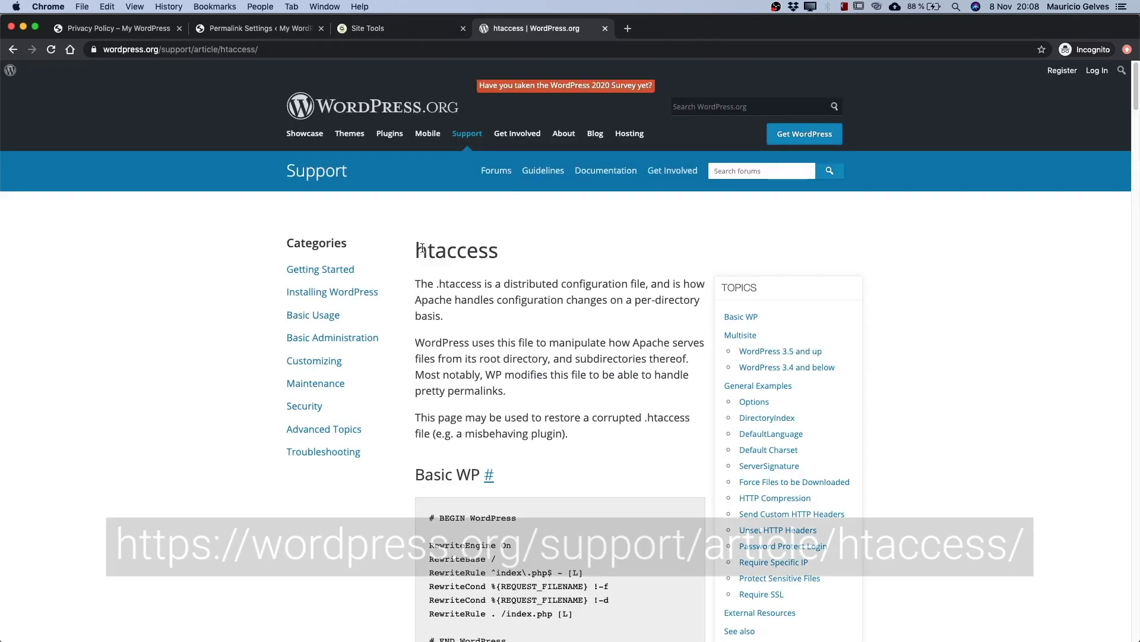
# Select the Basic WP code on the WordPress.org htaccess article to copy it.
pyautogui.moveTo(416, 250); pyautogui.dragTo(501, 256)
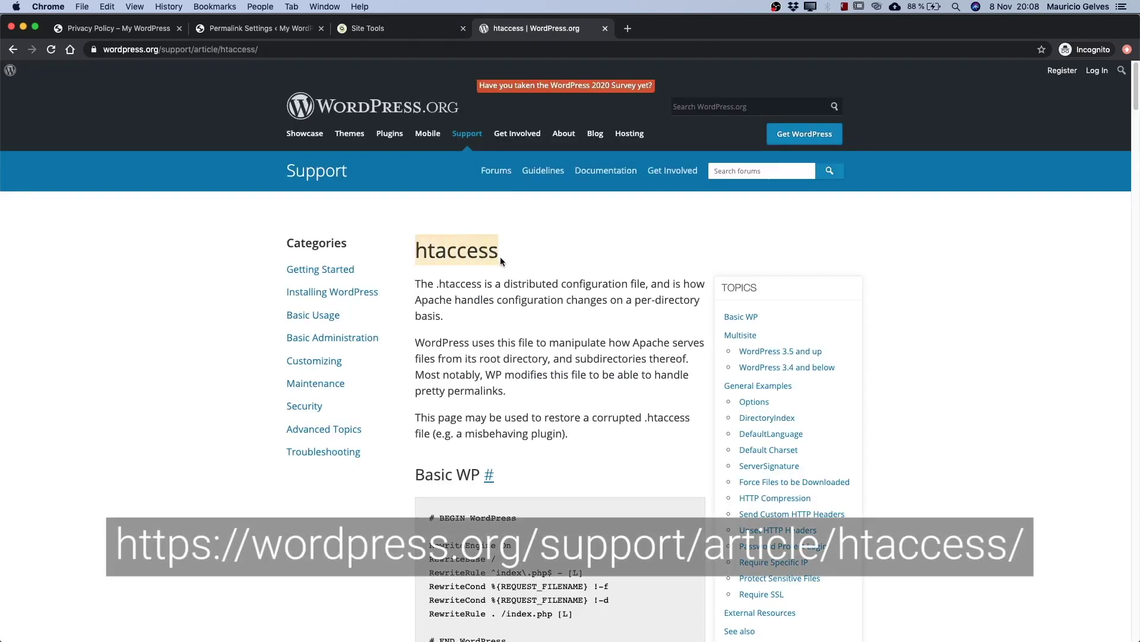
pyautogui.click(500, 256)
pyautogui.scroll(-1, 497, 262)
pyautogui.scroll(-2, 498, 262)
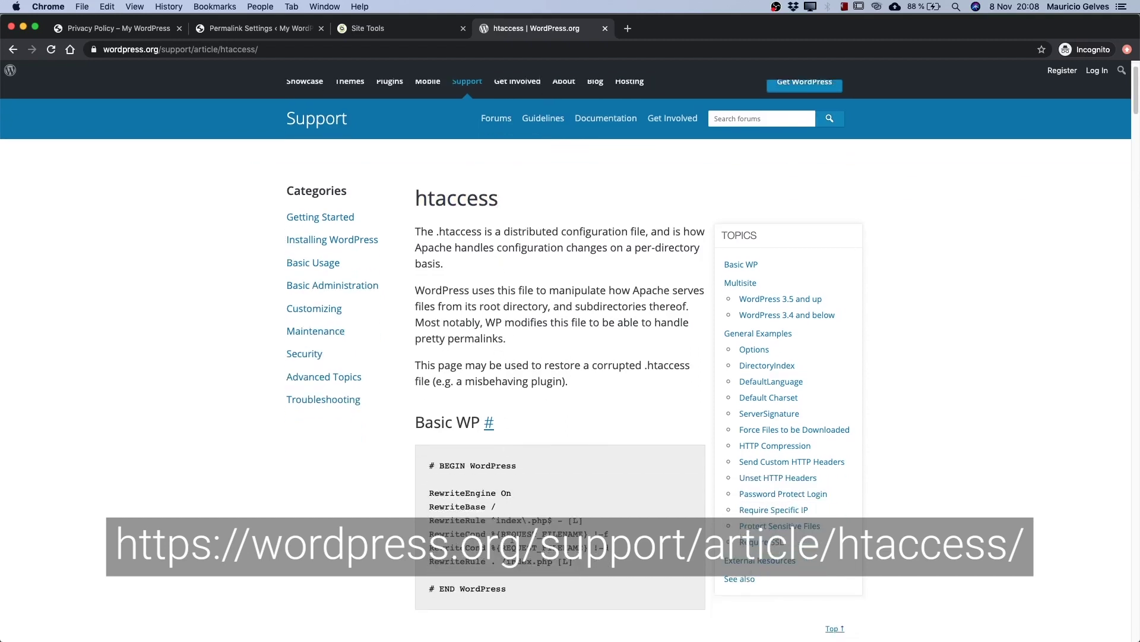
pyautogui.moveTo(507, 590); pyautogui.dragTo(459, 527)
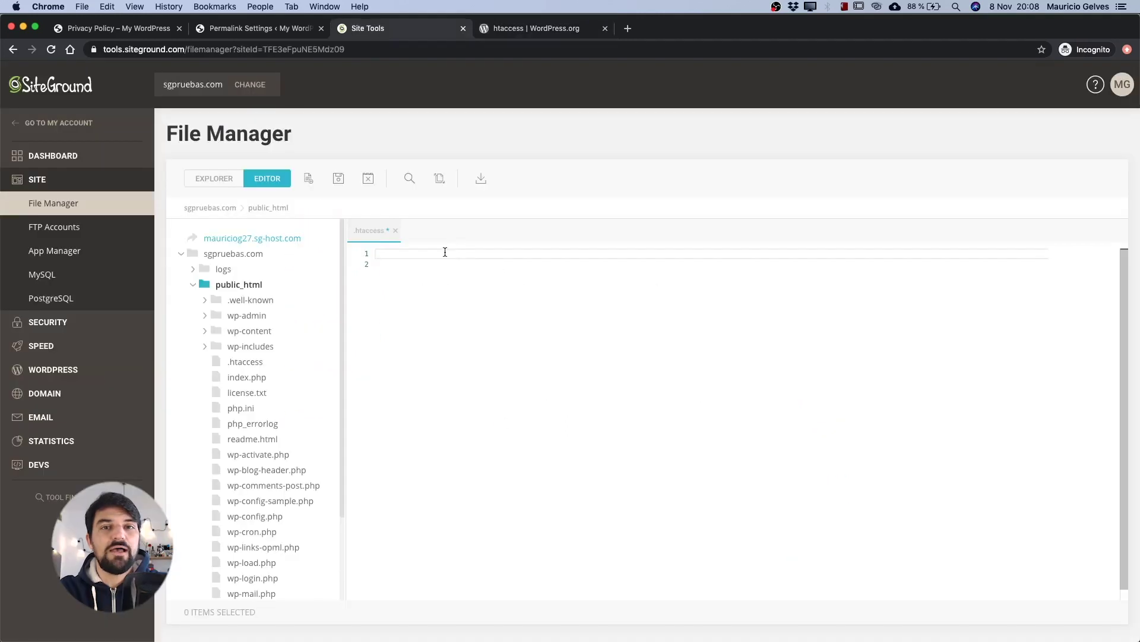
# Paste the Basic WP rewrite rules into .htaccess and save the file.
pyautogui.write('# BEGIN WordPress  RewriteEngine On RewriteBase / RewriteRule ^index\\.php$ - [L] RewriteCond %{REQUEST_FILENAME} !-f RewriteCond %{REQUEST_FILENAME} !-d RewriteRule . /index.php [L]  # END WordPress')
pyautogui.click(339, 180)
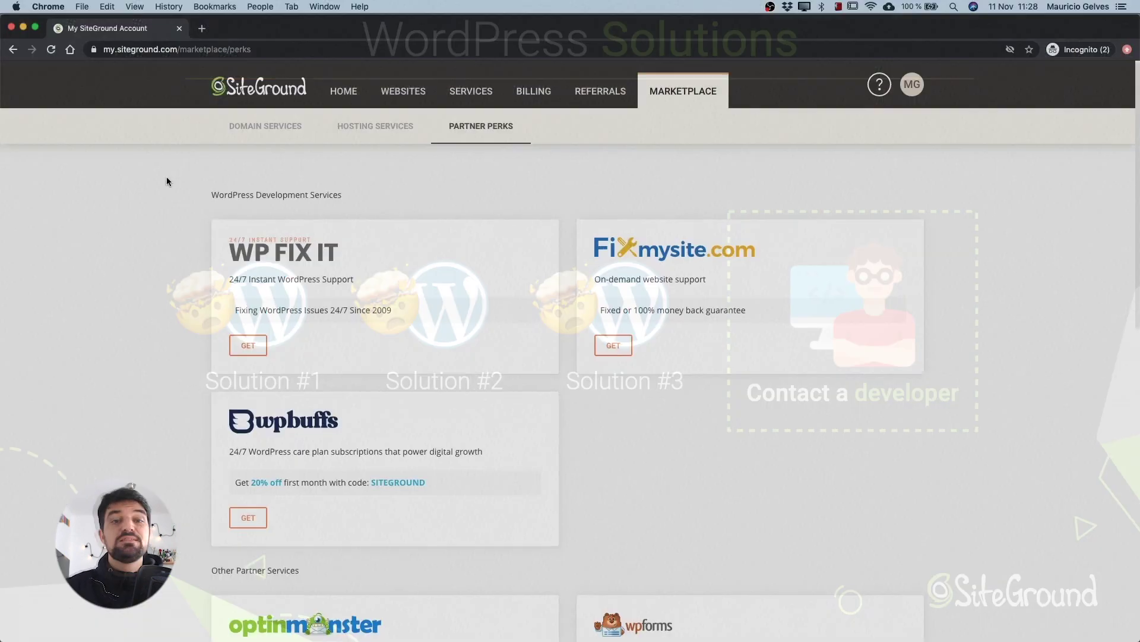
pyautogui.scroll(-2, 167, 182)
pyautogui.scroll(-3, 166, 181)
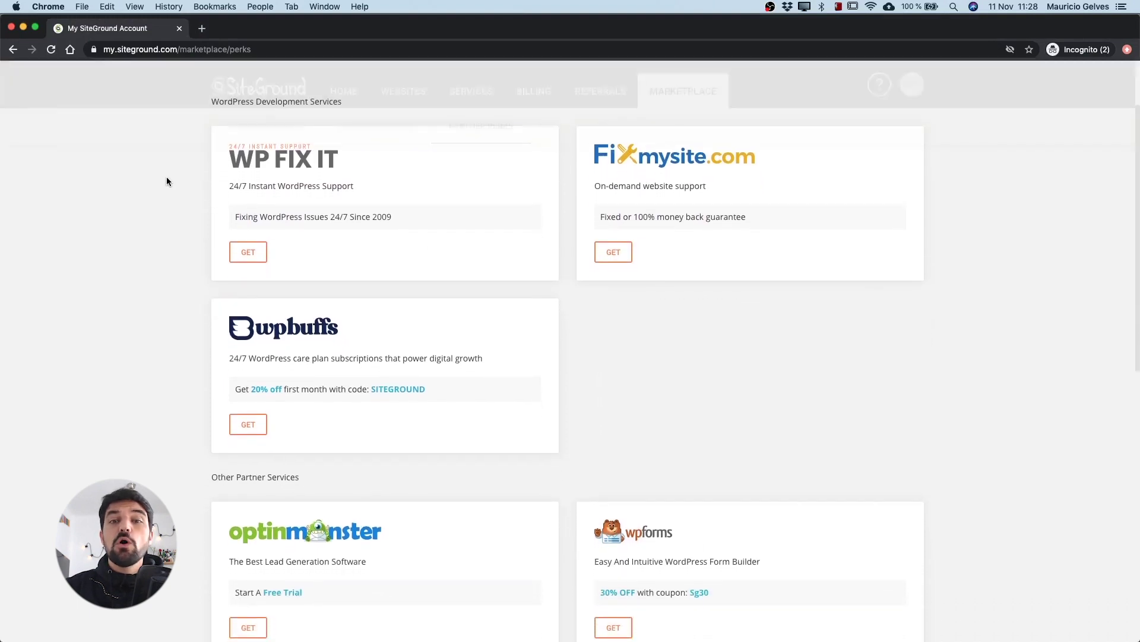
pyautogui.scroll(-3, 167, 178)
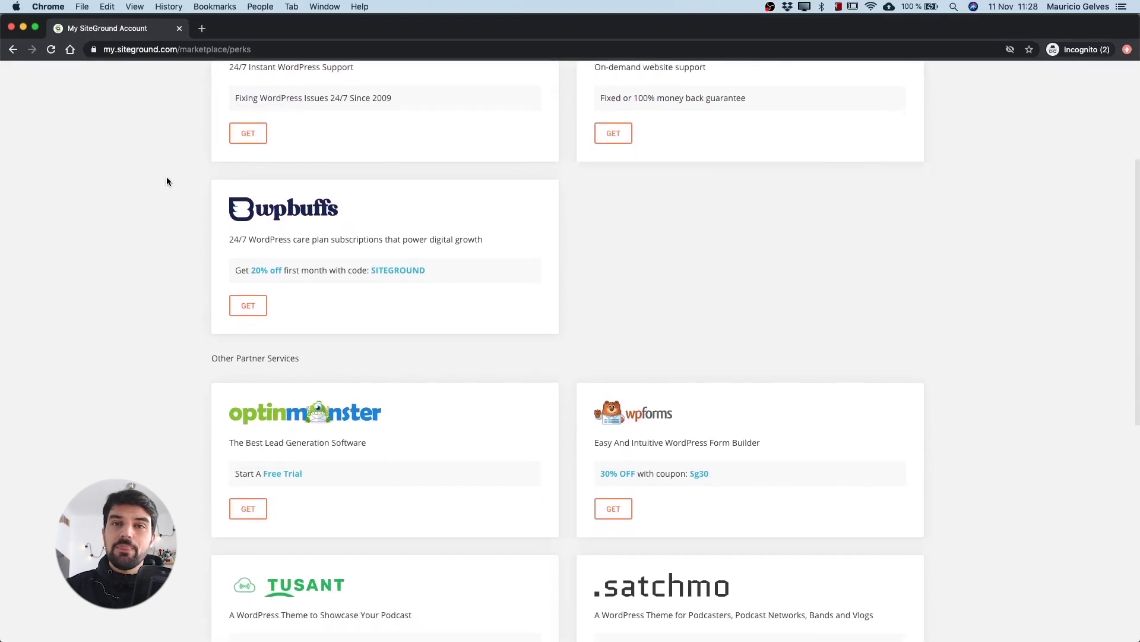
pyautogui.scroll(-3, 166, 182)
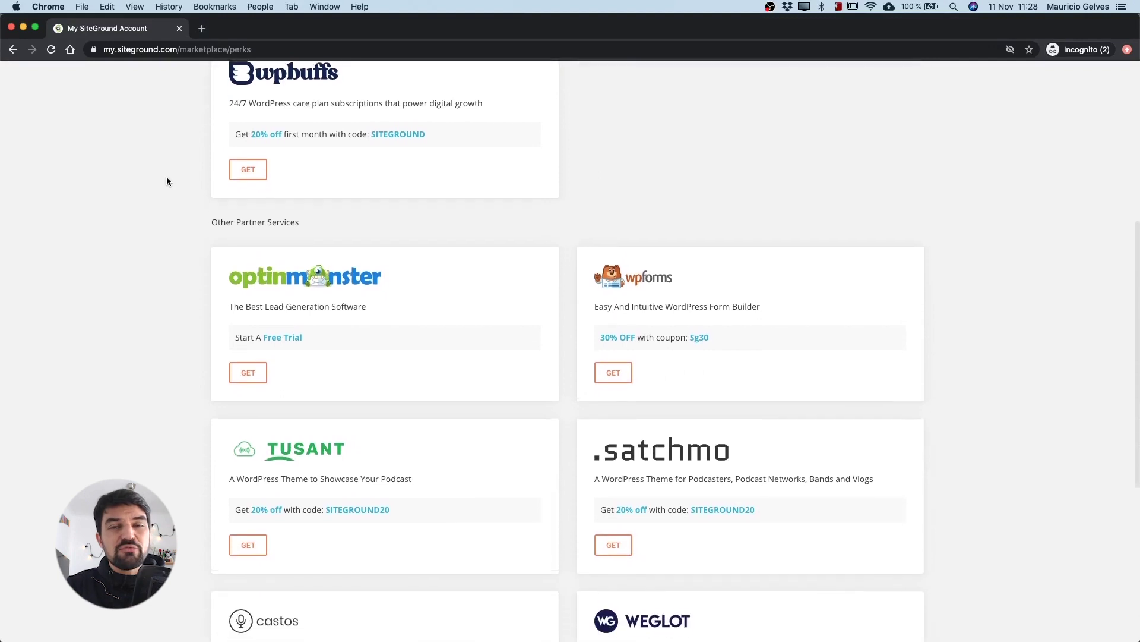
pyautogui.scroll(-3, 170, 154)
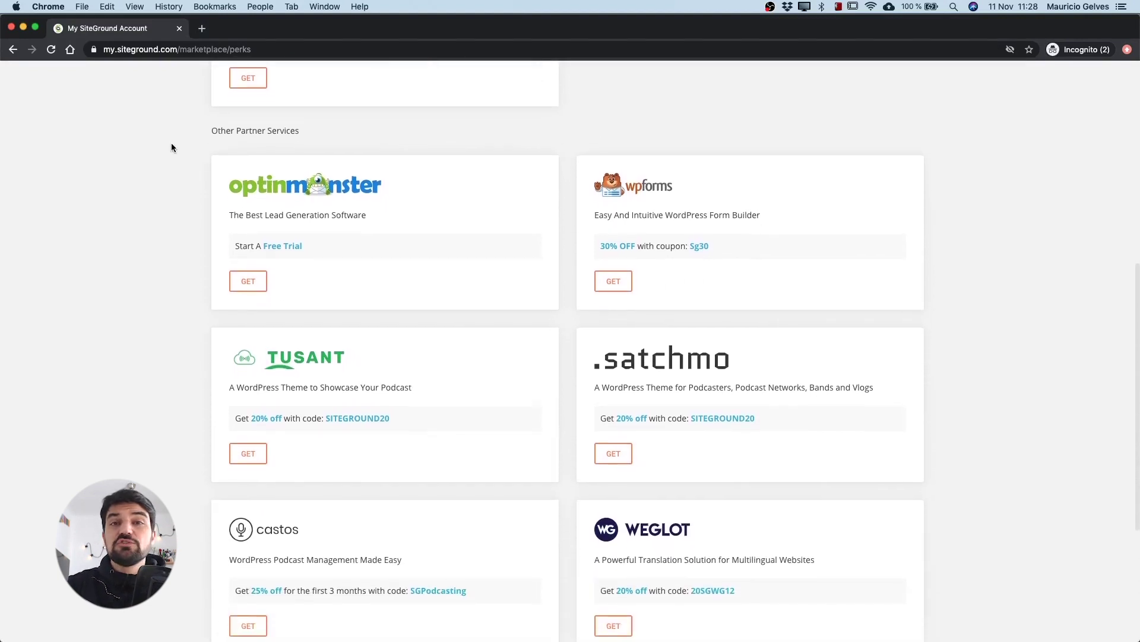
pyautogui.scroll(-1, 171, 147)
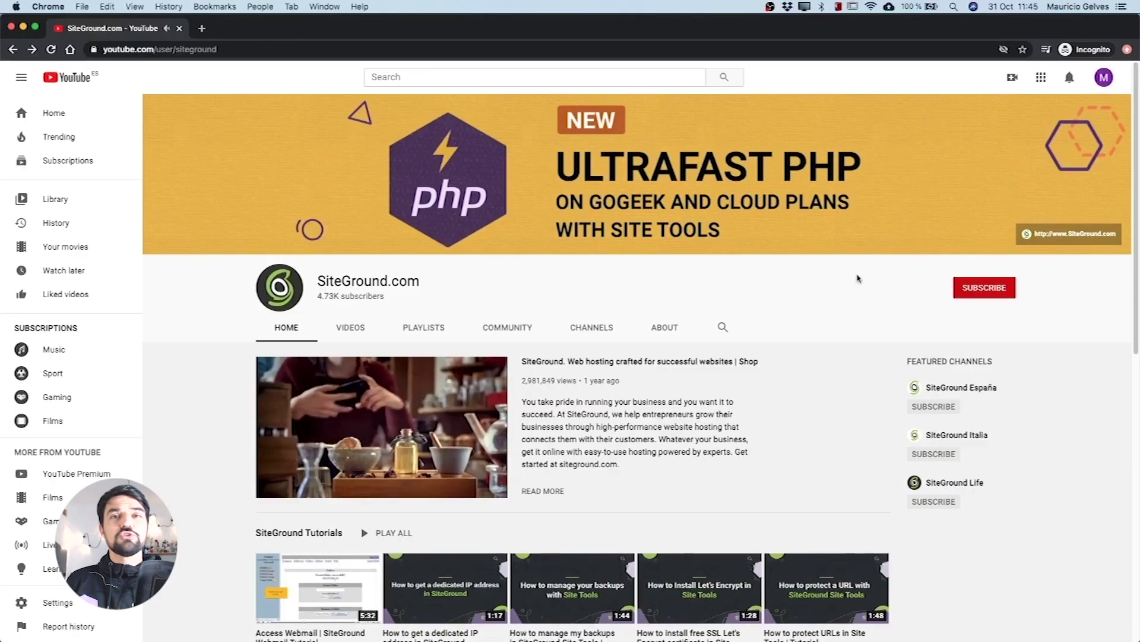
# Subscribe to the SiteGround.com channel with the notification bell set to All.
pyautogui.click(966, 289)
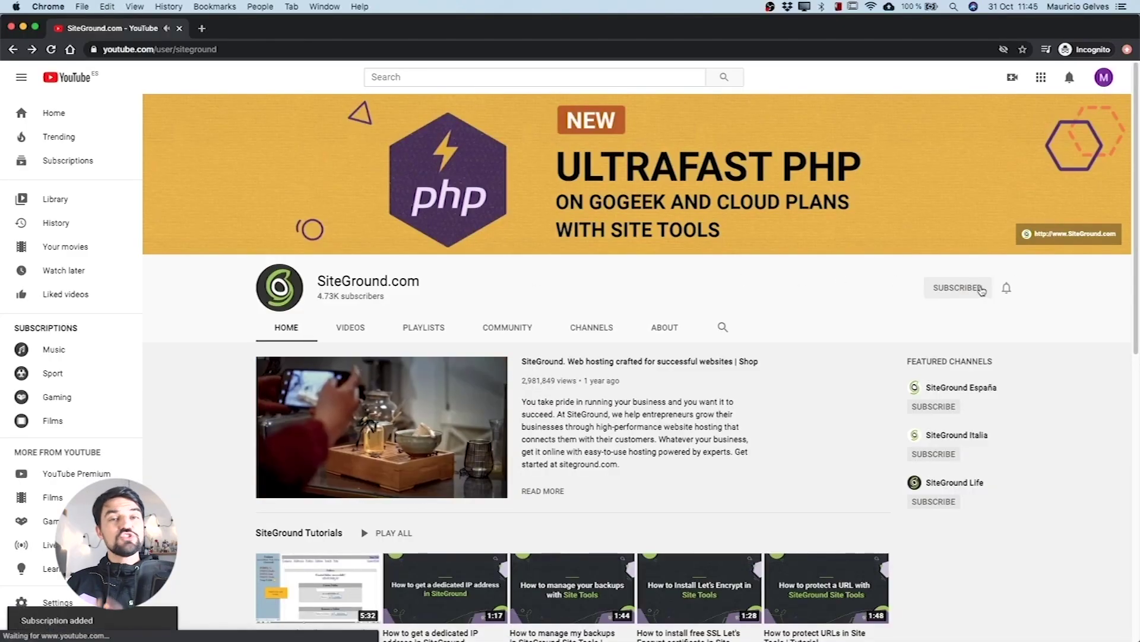
pyautogui.click(1008, 290)
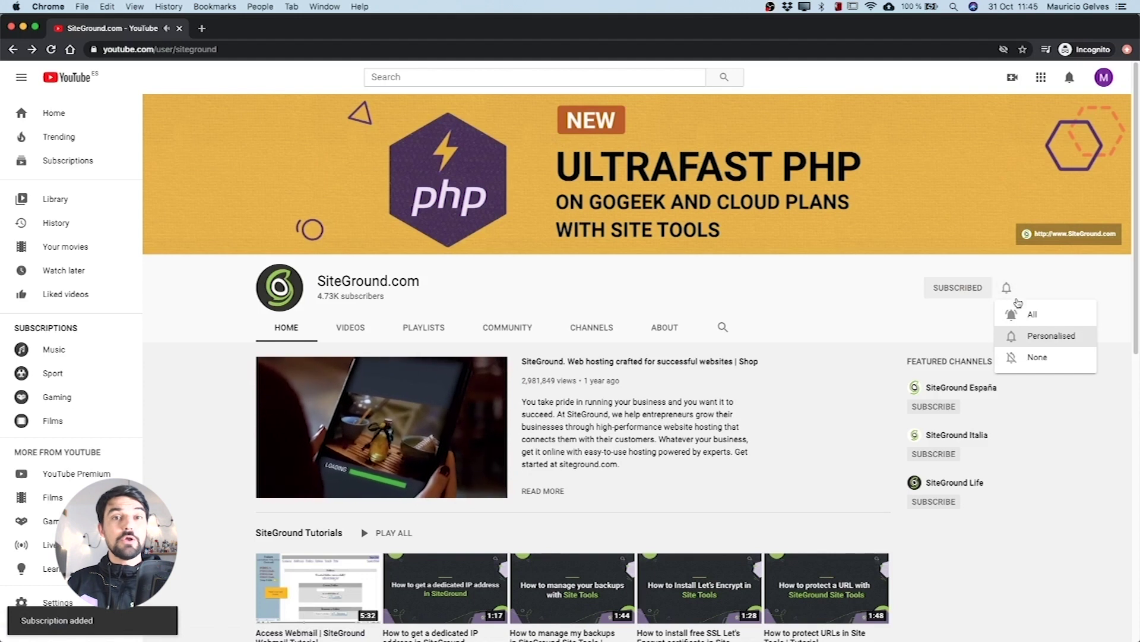
pyautogui.click(1022, 314)
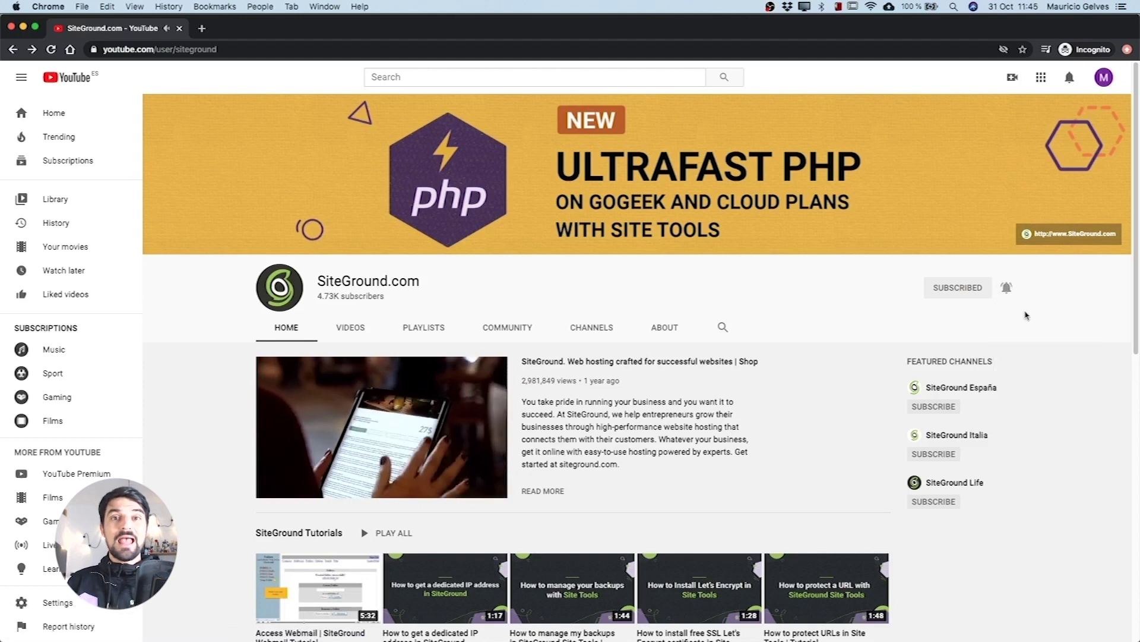
pyautogui.scroll(-2, 1026, 316)
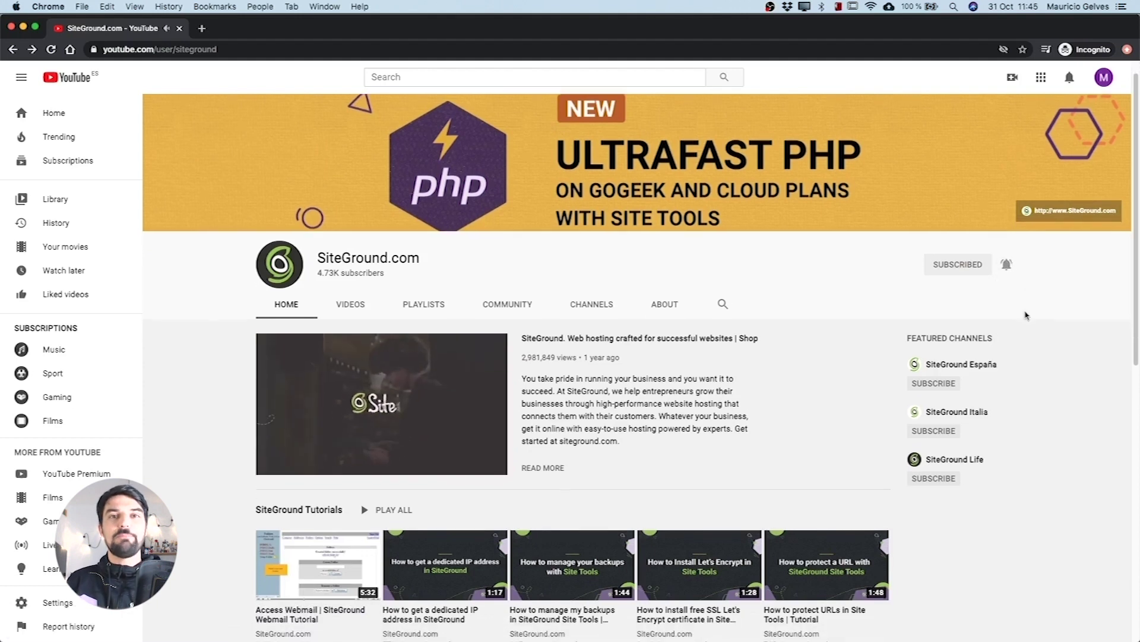
pyautogui.scroll(-2, 1026, 315)
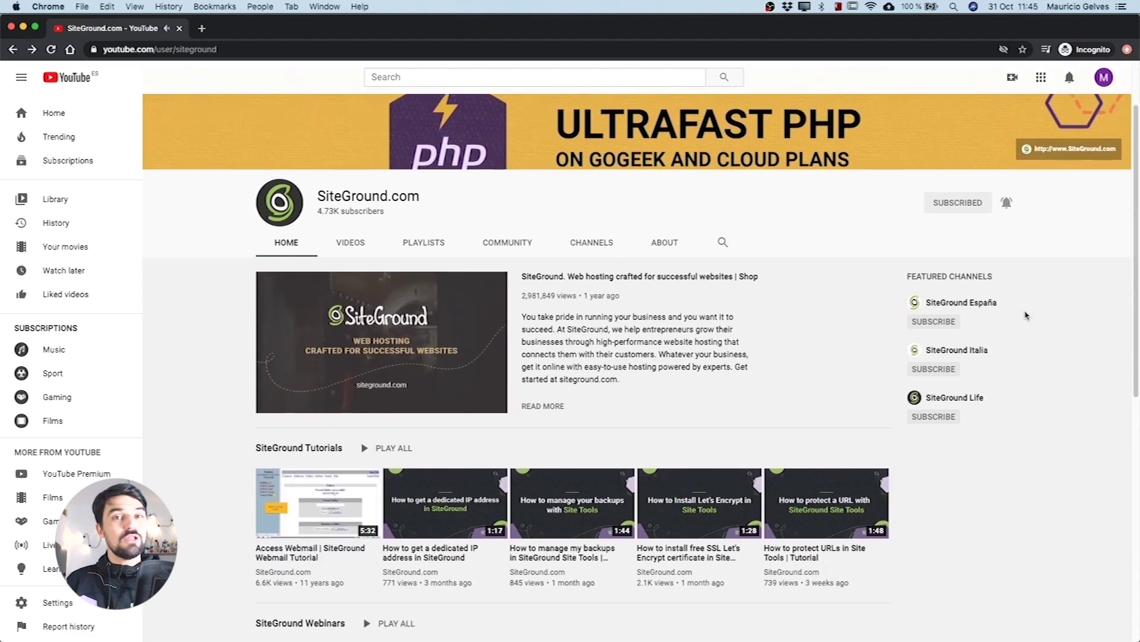